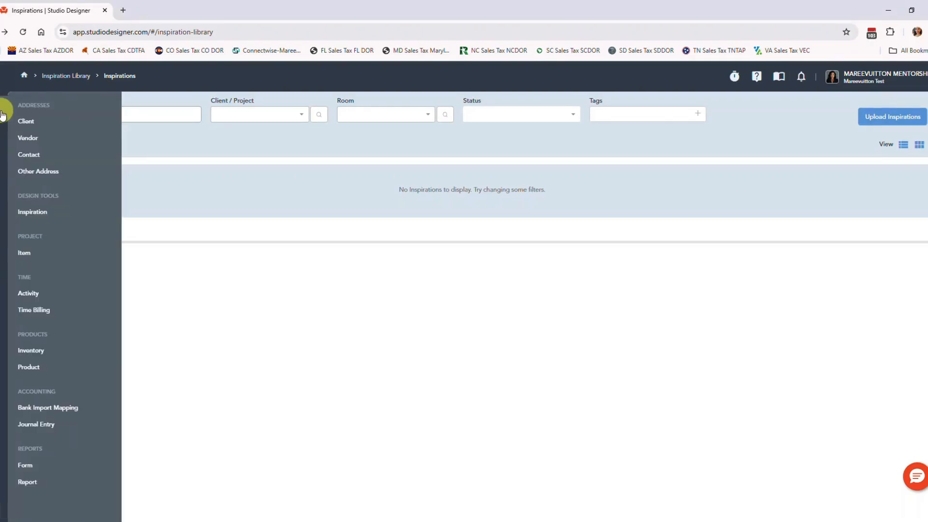
- Start a new client record and set its tax location to 8.38% Las Vegas, NV
{"action": "left_click", "coordinate": [39, 118]}
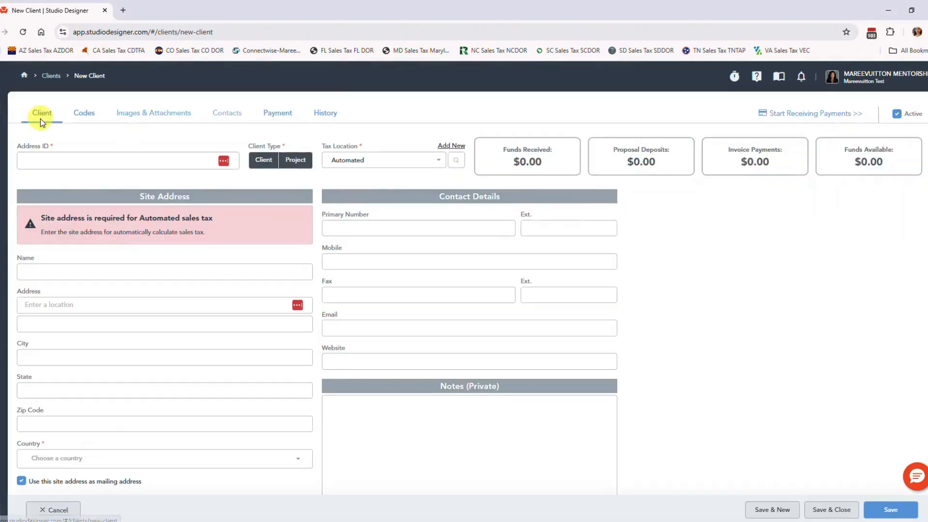
{"action": "left_click", "coordinate": [363, 159]}
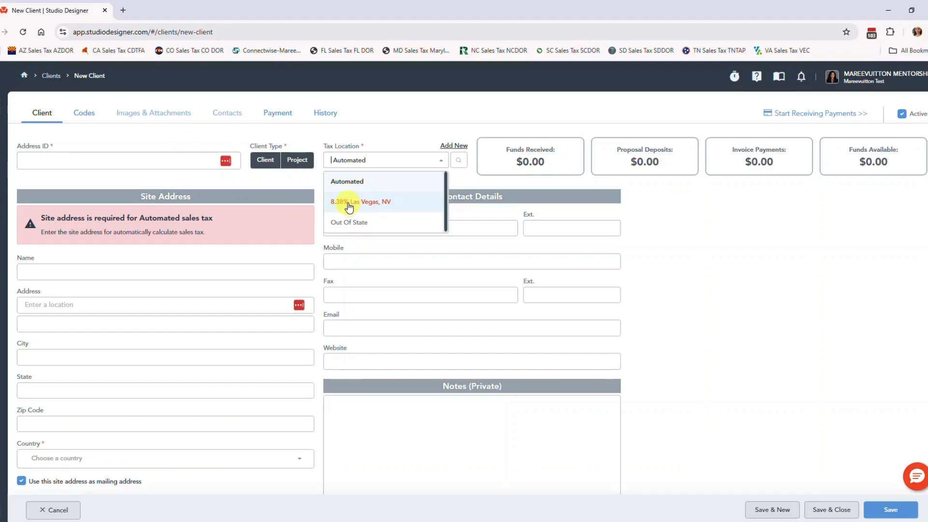
{"action": "left_click", "coordinate": [350, 206]}
- Set the client type to Client and enter the client's surname in capitals as the Address ID
{"action": "left_click", "coordinate": [111, 159]}
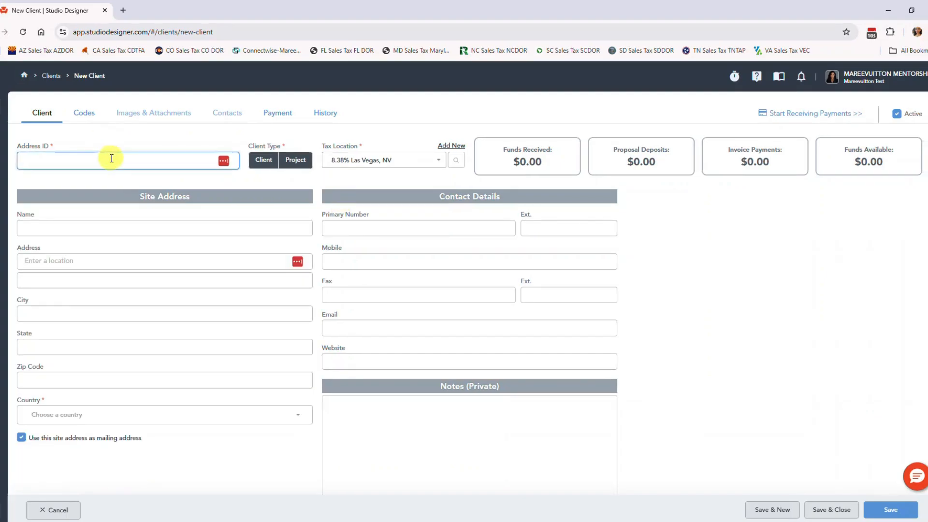
{"action": "left_click", "coordinate": [256, 162]}
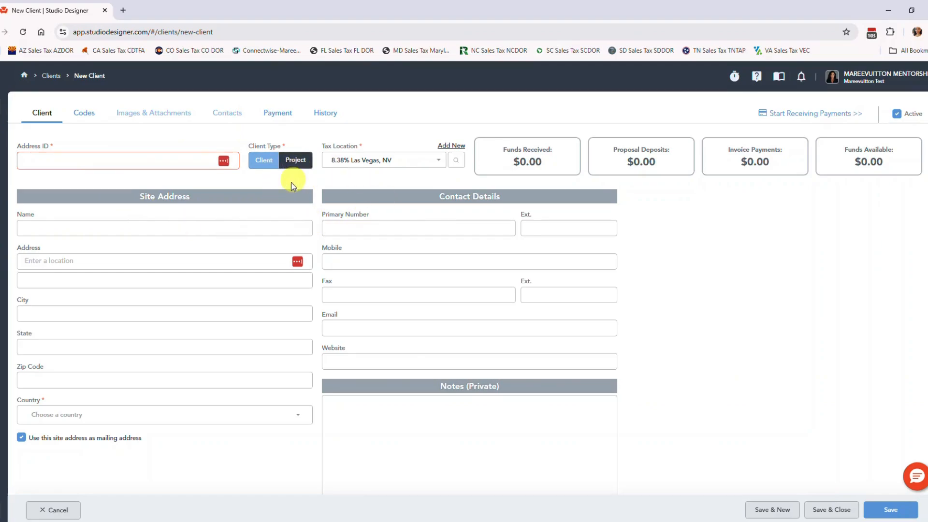
{"action": "left_click", "coordinate": [49, 168]}
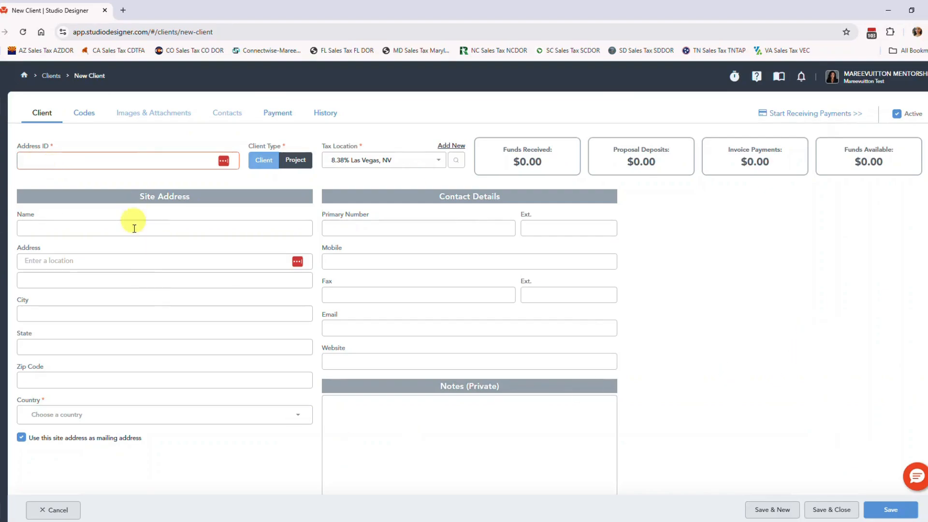
{"action": "type", "text": "smi"}
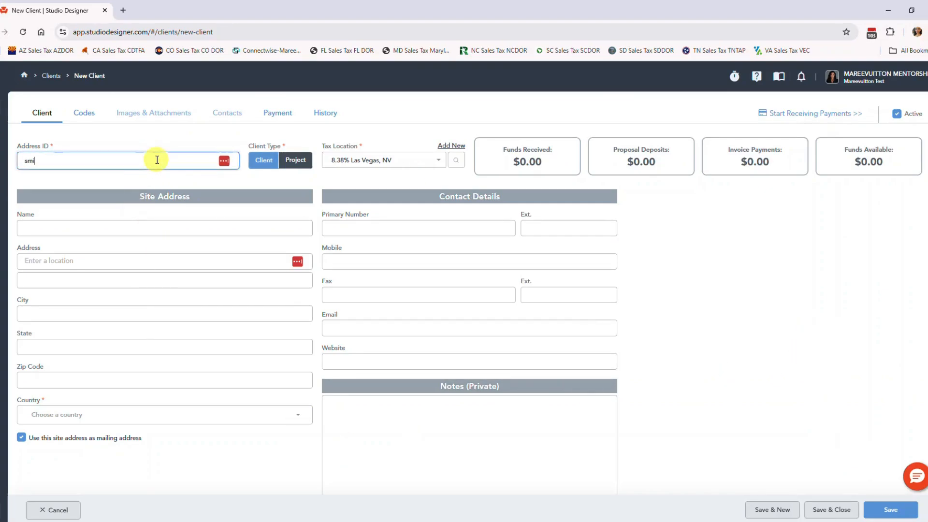
{"action": "key", "text": "BackSpace"}
{"action": "type", "text": "SM"}
{"action": "key", "text": "BackSpace"}
- Enter the client's full name in the site address name field
{"action": "left_click", "coordinate": [69, 227]}
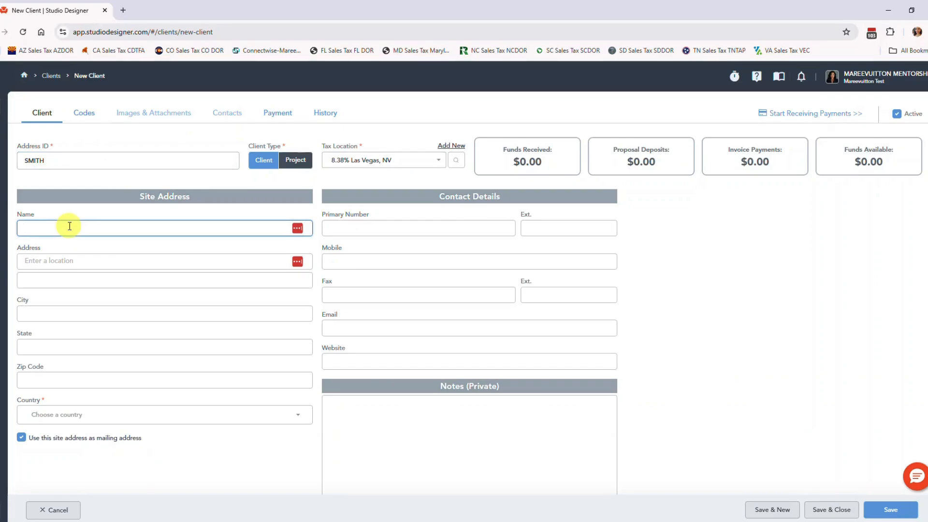
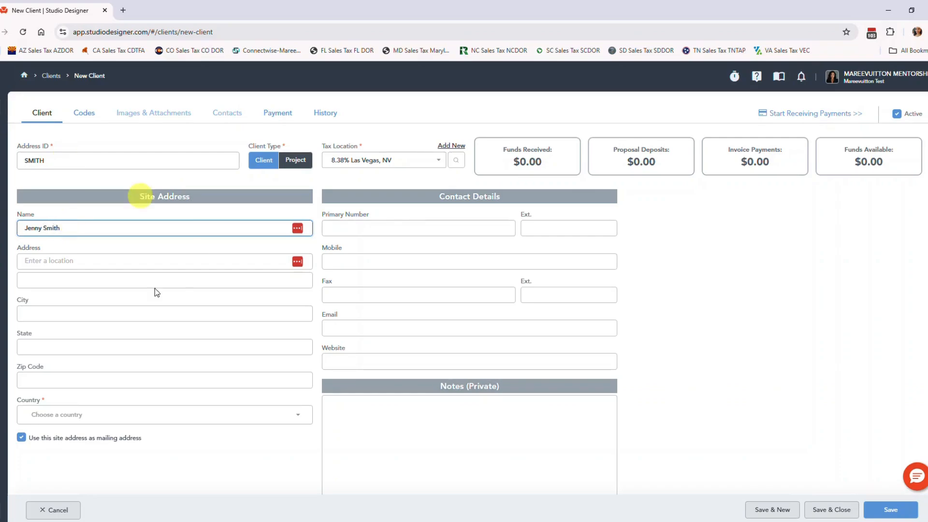
- Look up the client's street address, pick it from the suggestions, and set the country to United States
{"action": "left_click", "coordinate": [136, 260]}
{"action": "type", "text": "8915"}
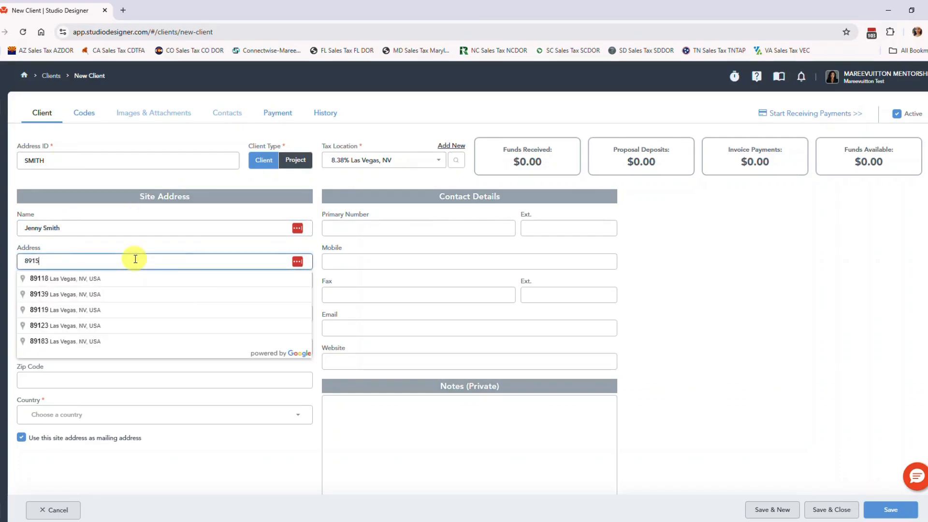
{"action": "key", "text": "BackSpace"}
{"action": "key", "text": "BackSpace"}
{"action": "key", "text": "BackSpace"}
{"action": "key", "text": "BackSpace"}
{"action": "type", "text": "287"}
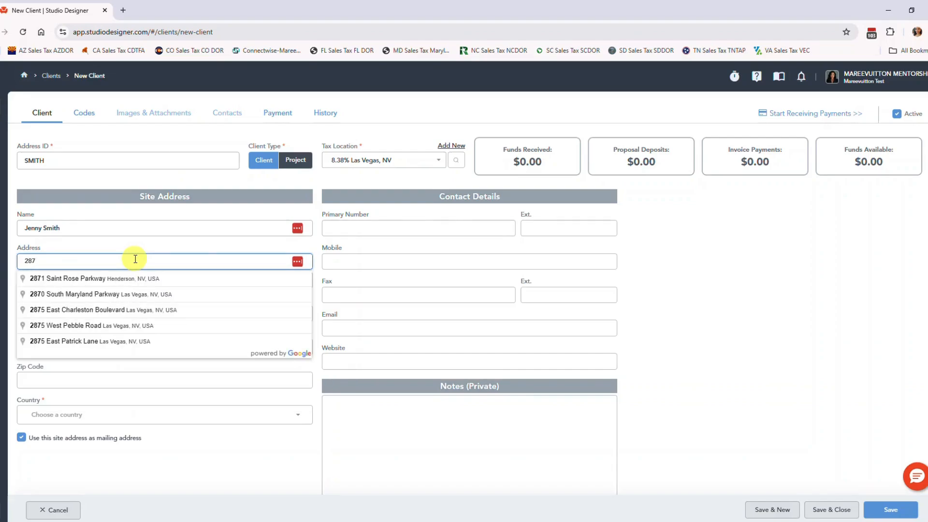
{"action": "key", "text": "BackSpace"}
{"action": "type", "text": "15"}
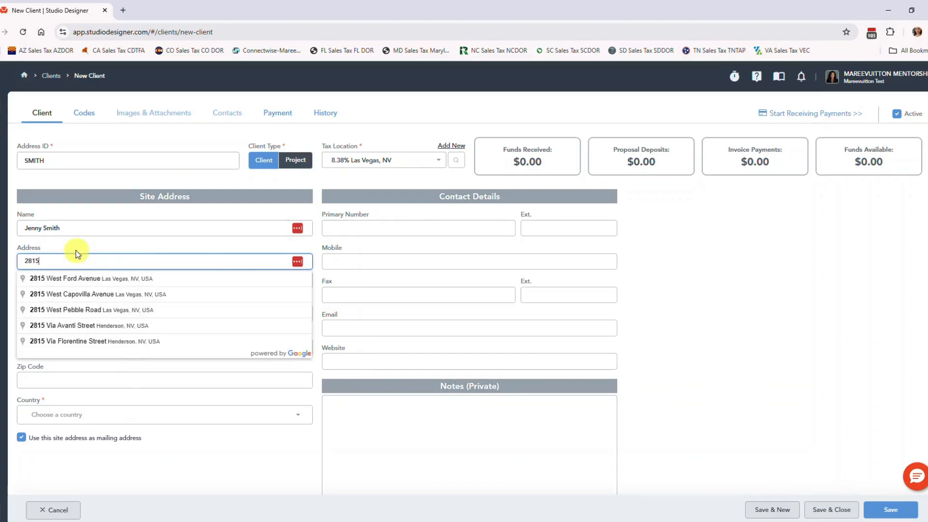
{"action": "left_click", "coordinate": [95, 279]}
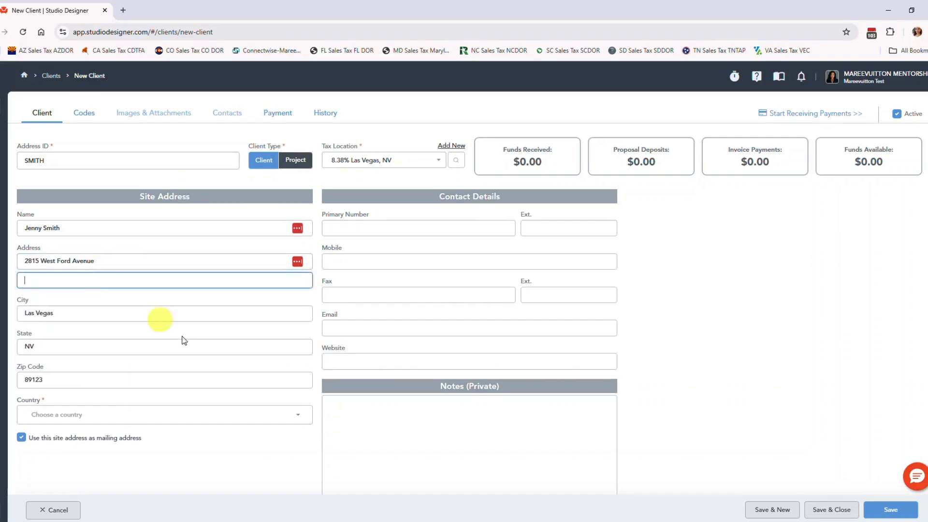
{"action": "left_click", "coordinate": [68, 416]}
{"action": "left_click", "coordinate": [90, 296]}
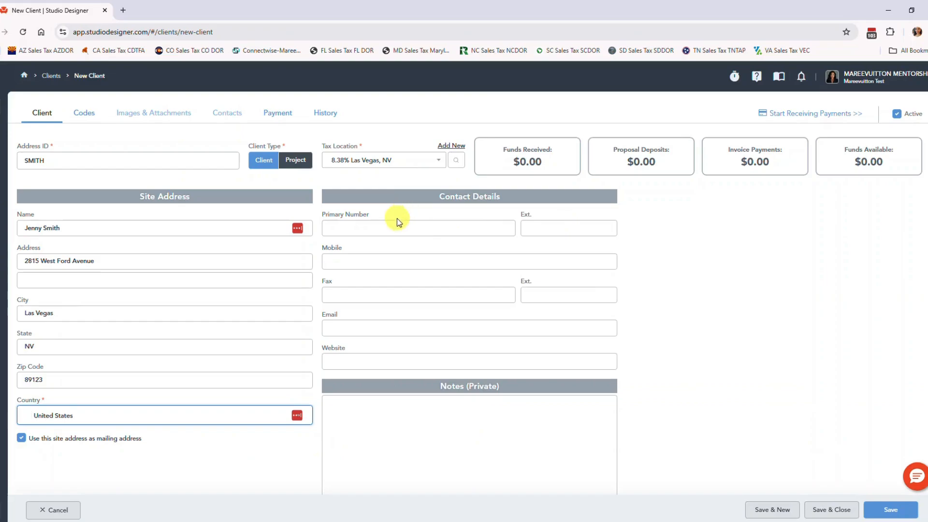
- Fill in the client's primary phone number and e-mail address in the contact details
{"action": "left_click", "coordinate": [424, 225]}
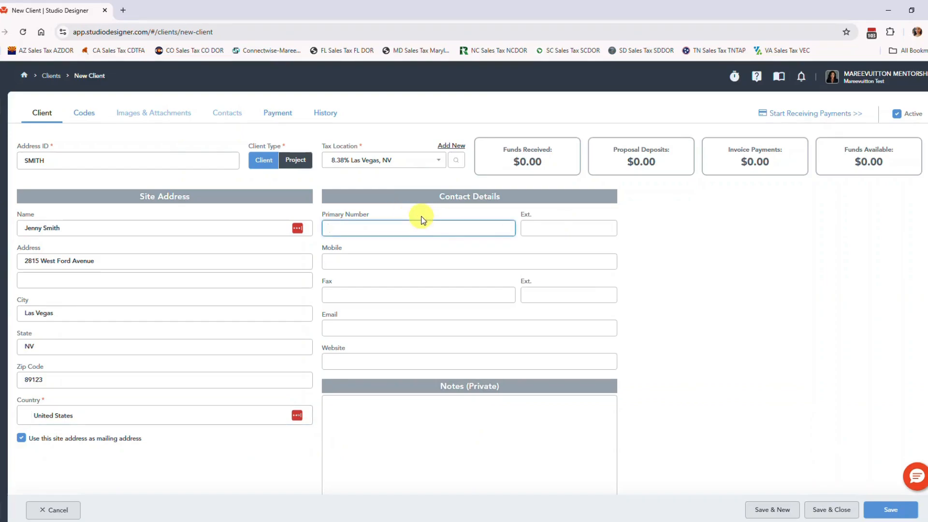
{"action": "left_click", "coordinate": [371, 331]}
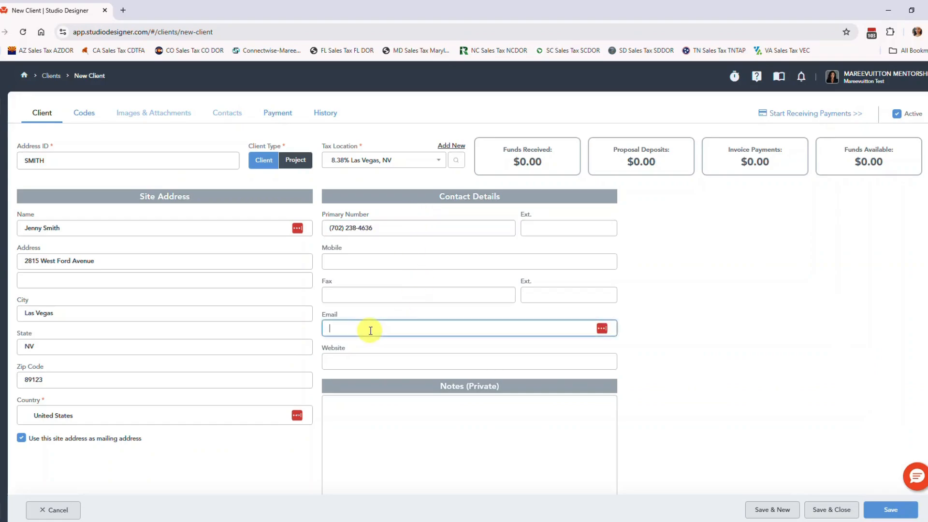
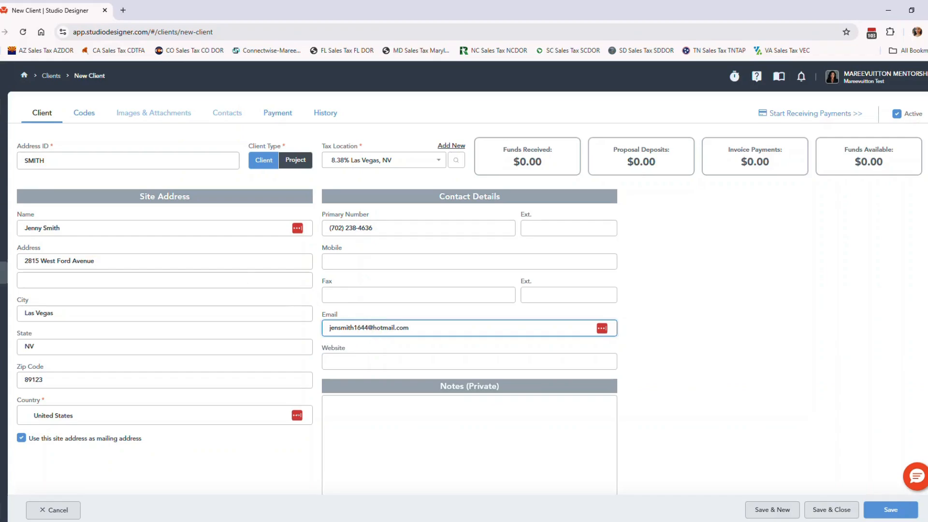
- Add and save a new room list named with the client's surname in the client's codes
{"action": "left_click", "coordinate": [419, 427]}
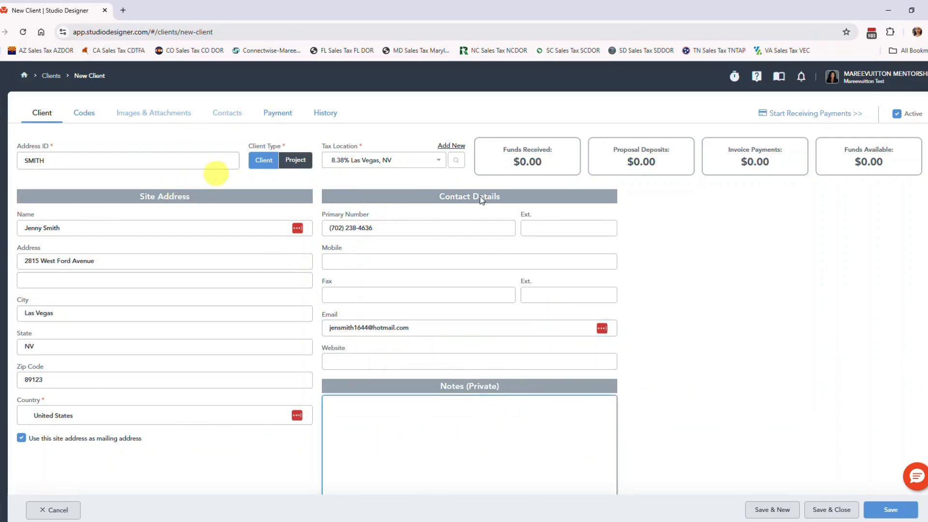
{"action": "left_click", "coordinate": [94, 116]}
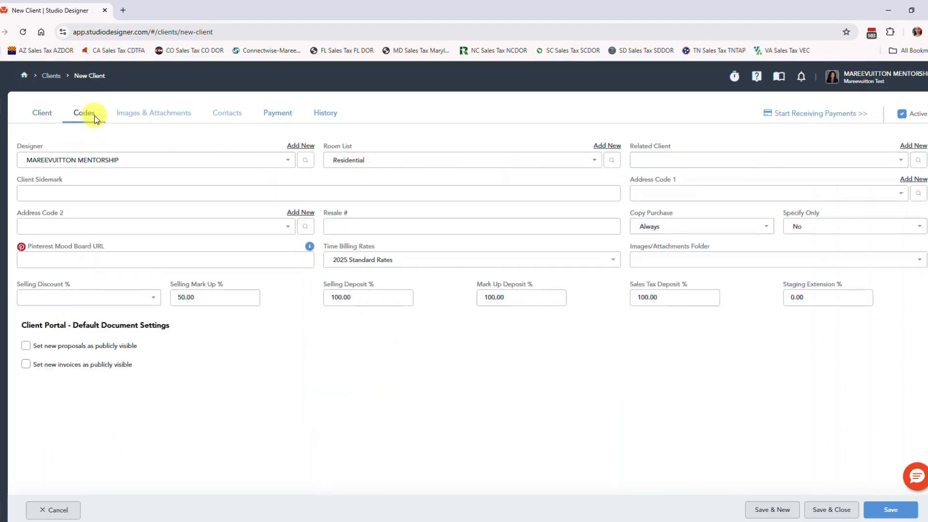
{"action": "left_click", "coordinate": [606, 145]}
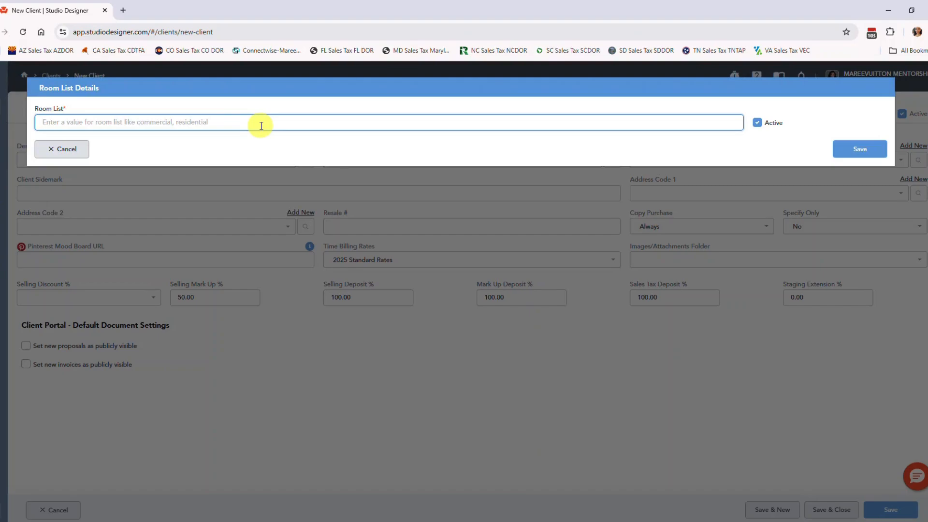
{"action": "type", "text": "SMITH"}
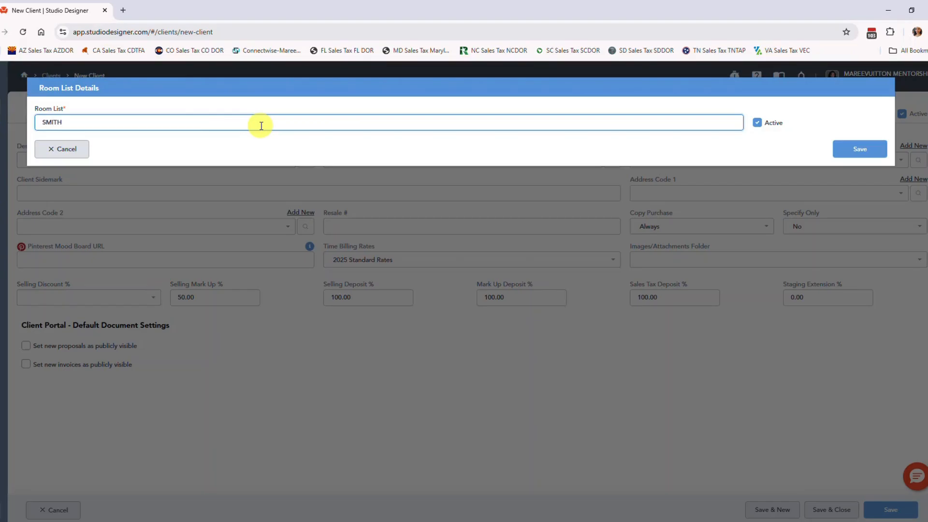
{"action": "left_click", "coordinate": [846, 149]}
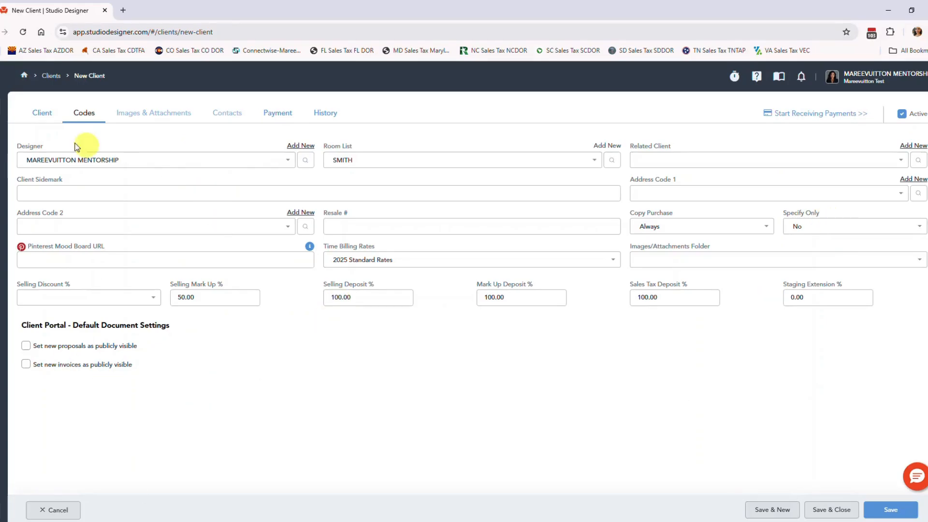
- Return to the client details and save the new client record
{"action": "left_click", "coordinate": [37, 115]}
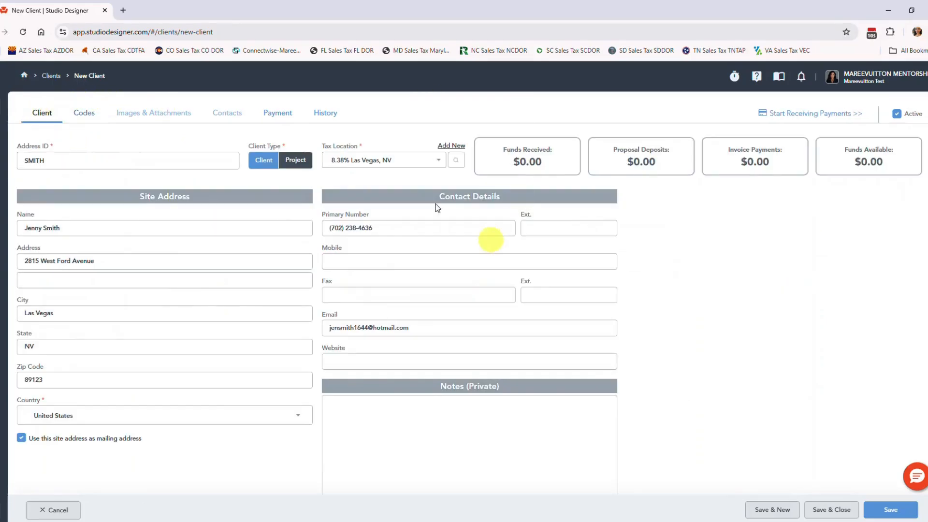
{"action": "left_click", "coordinate": [884, 510]}
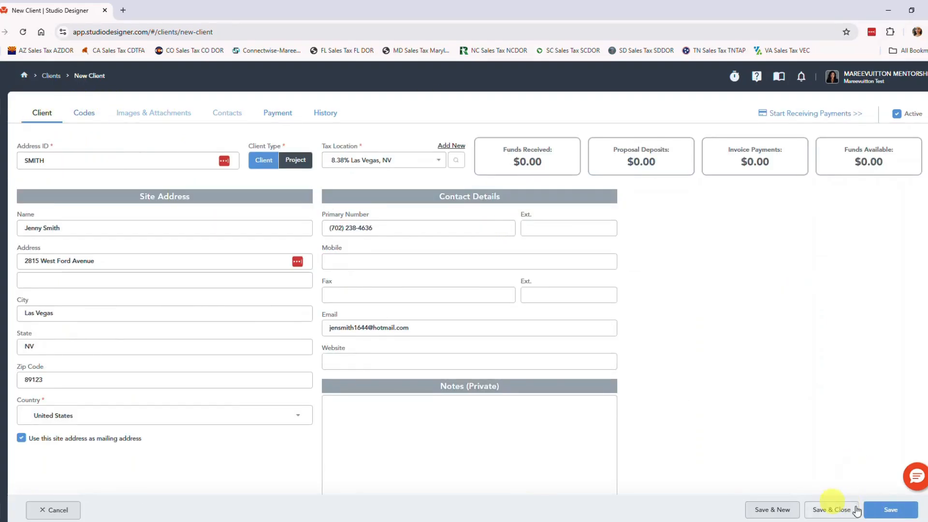